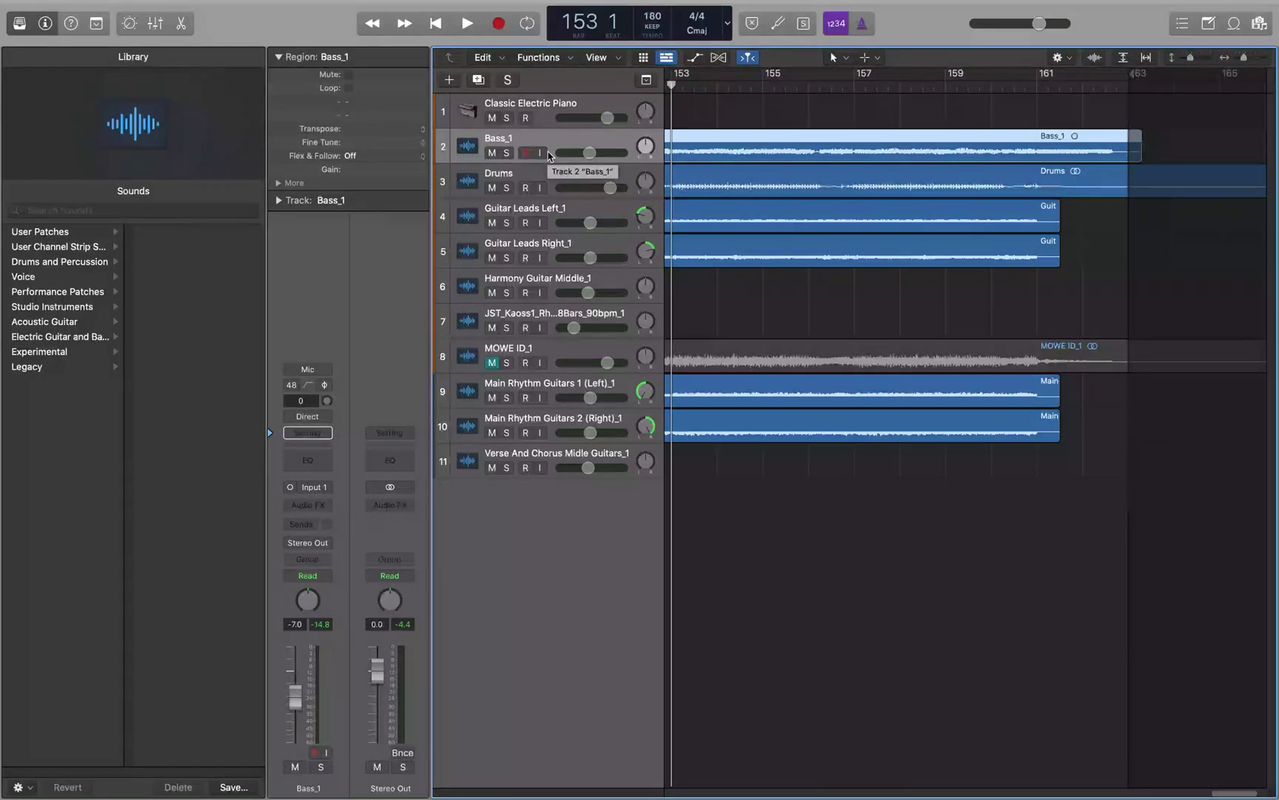
# Play the project from bar 153, stop it, and leave the Bass_1 track selected.
pyautogui.press('space')
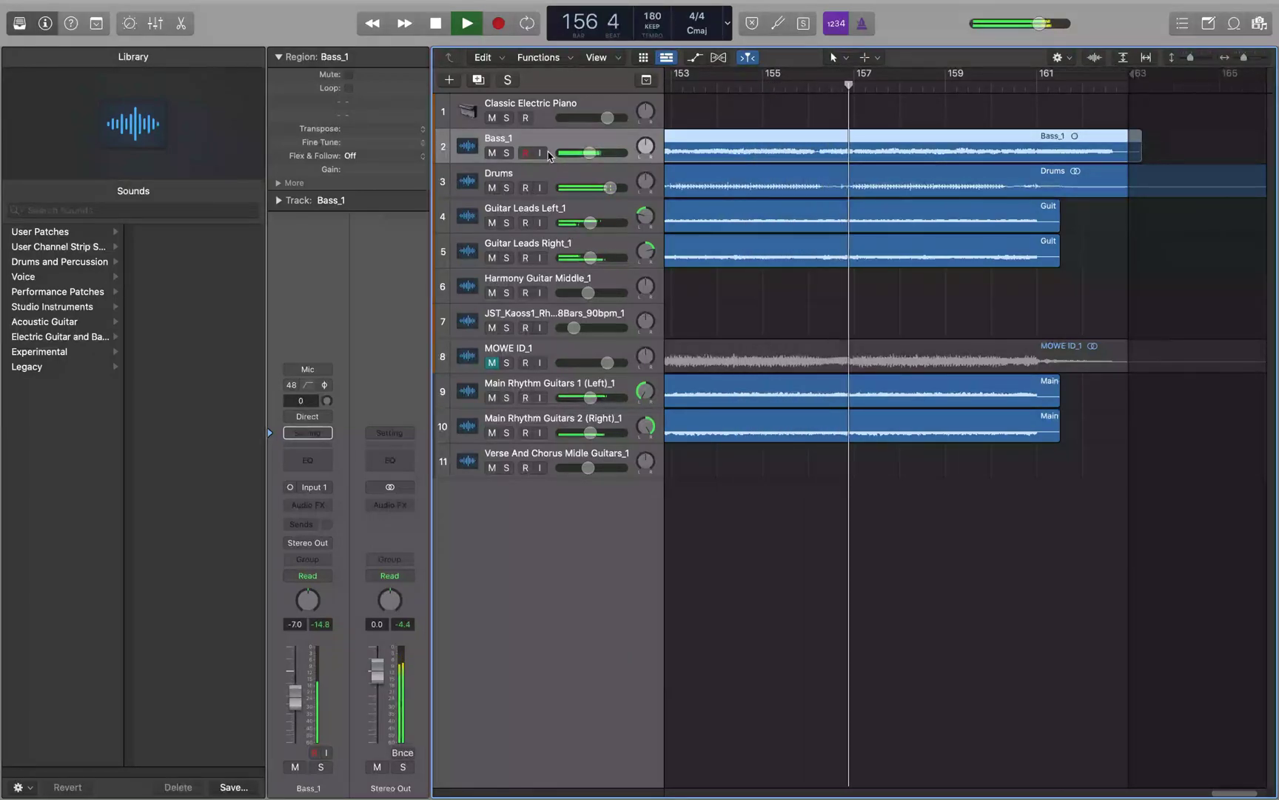
pyautogui.press('space')
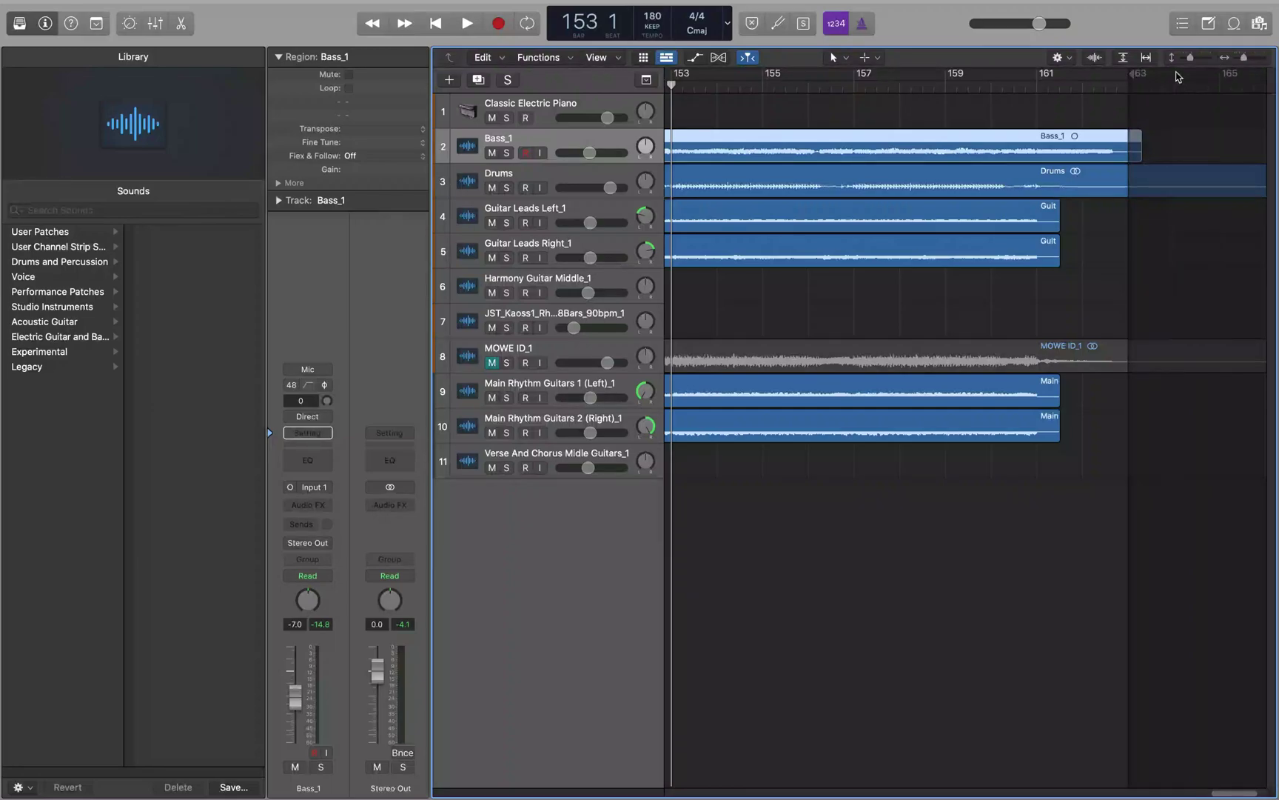
pyautogui.moveTo(1178, 76); pyautogui.dragTo(1084, 72)
pyautogui.press('Down')
pyautogui.press('Up')
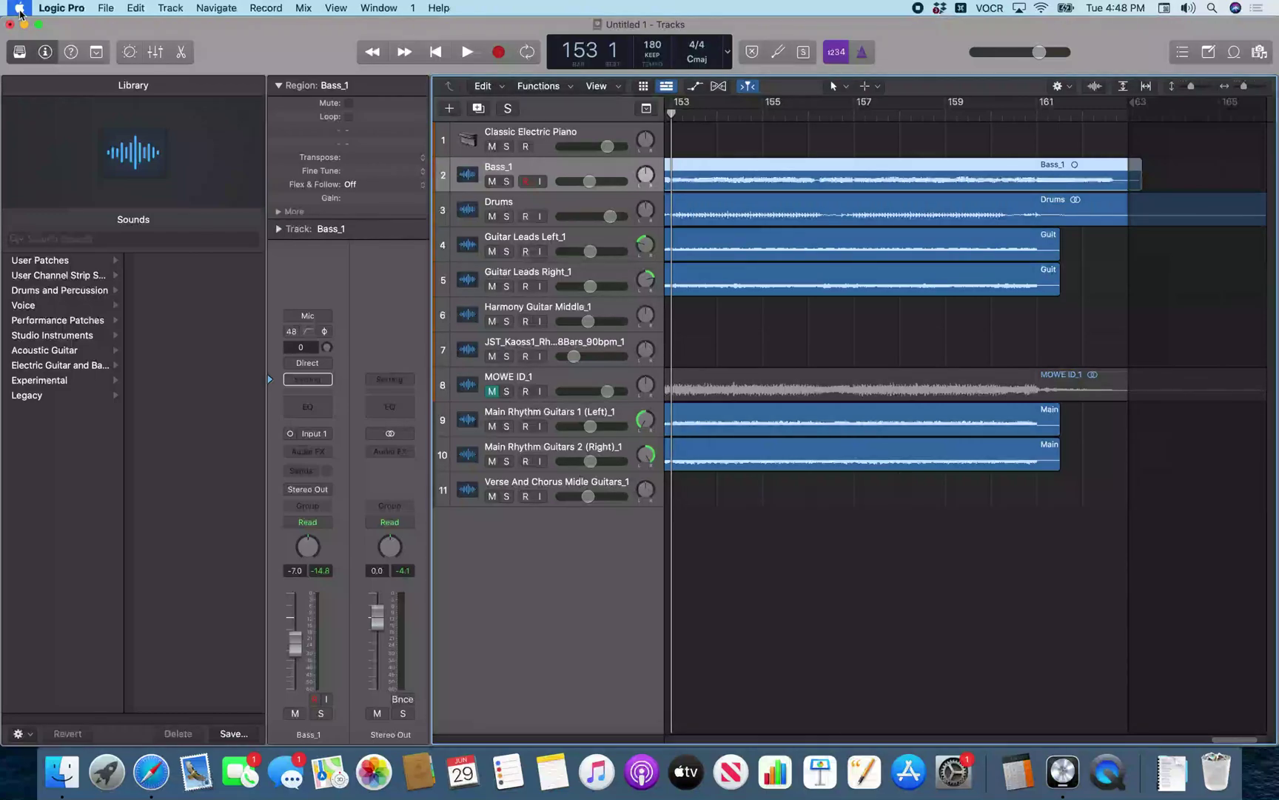
# Add a volume fade-out on the main output using Mix > Create Track Automation.
pyautogui.click(304, 10)
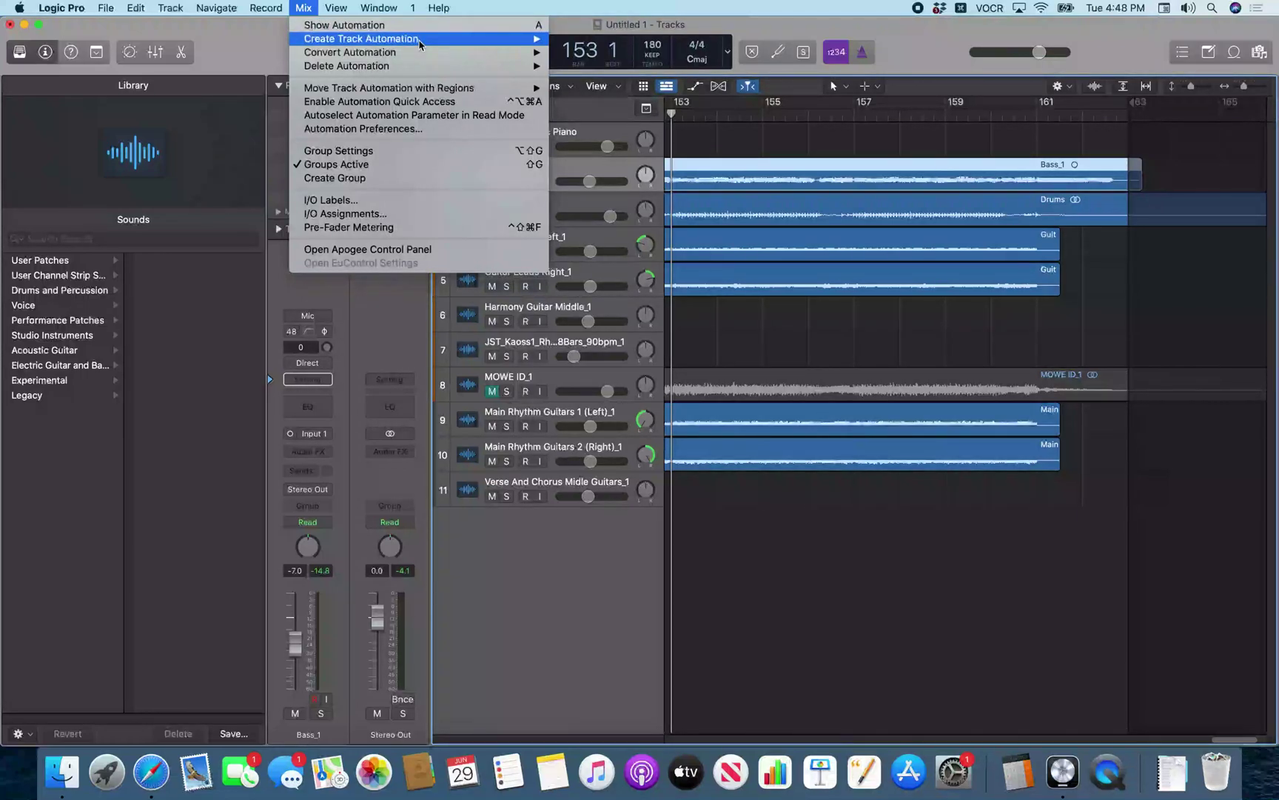
pyautogui.moveTo(419, 41)
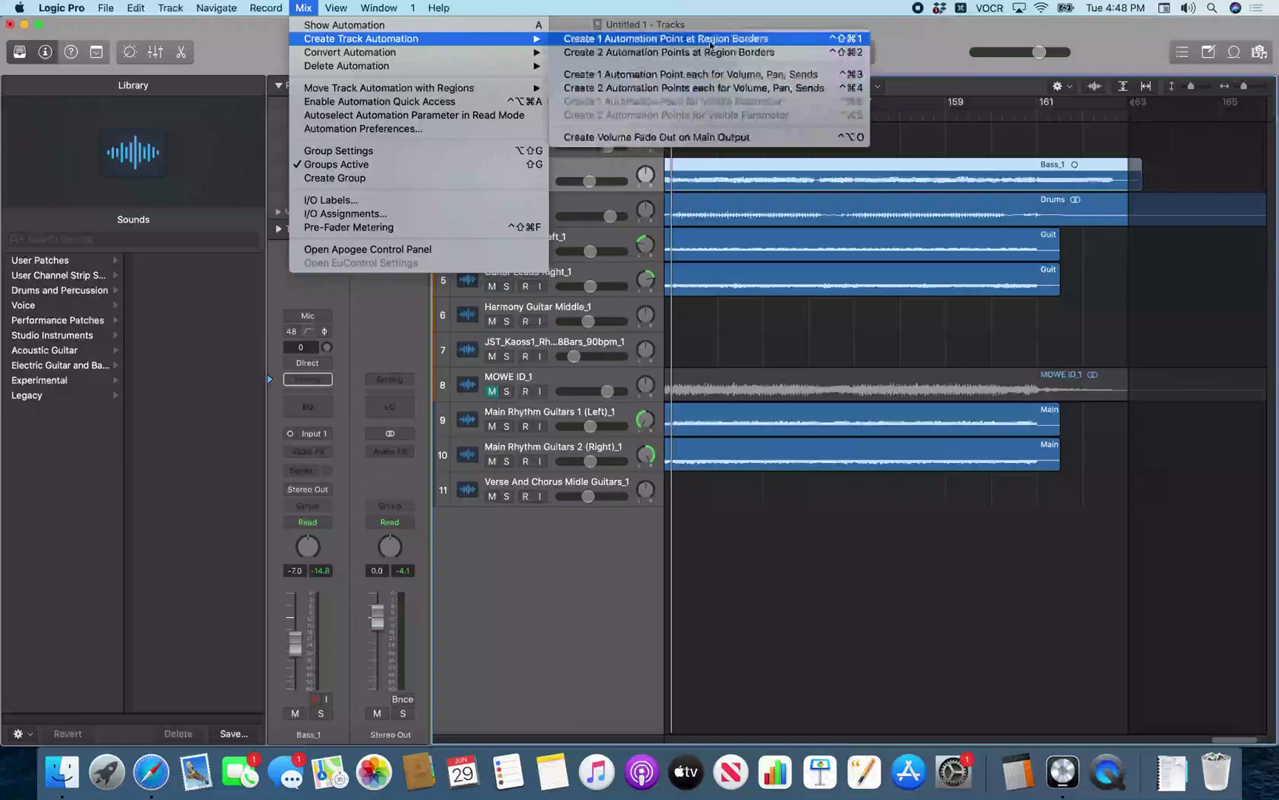
pyautogui.click(709, 143)
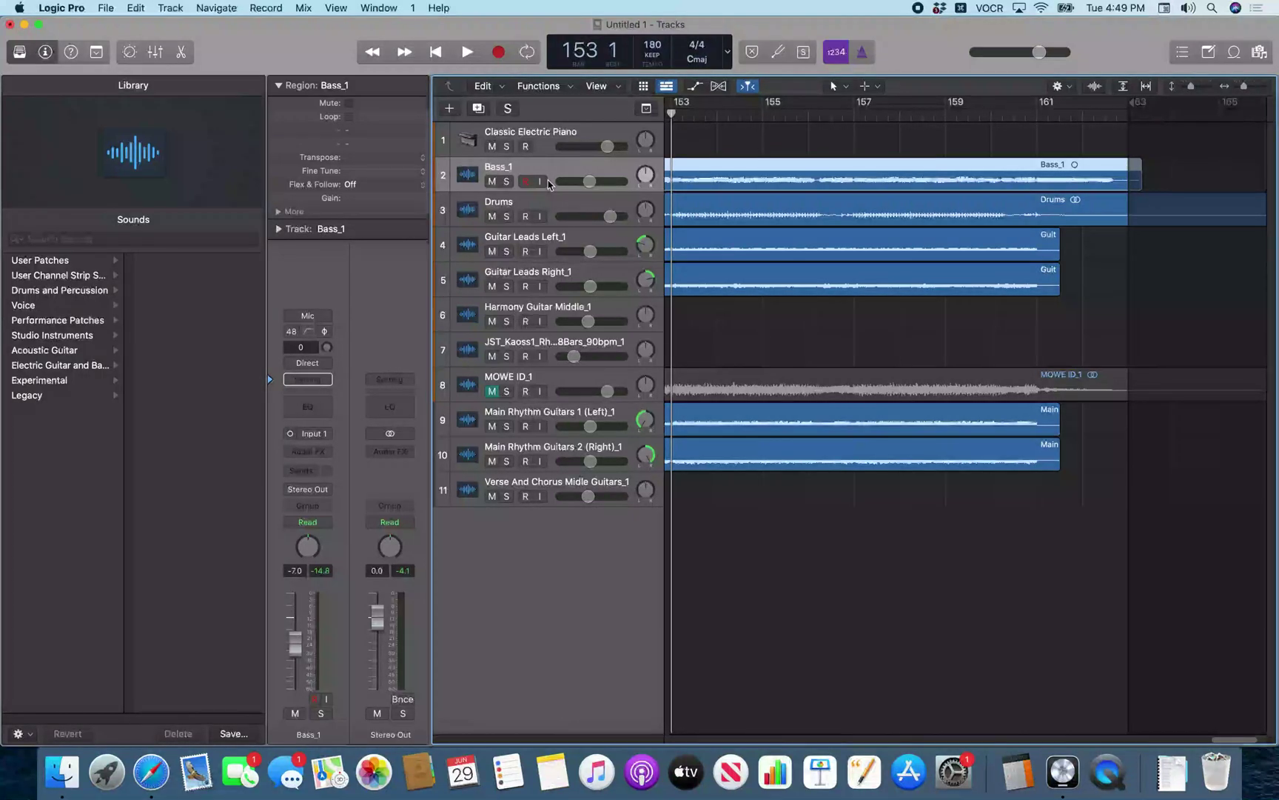
# Show all volume automation lanes and scroll to Stereo Out's fade from +0.0 dB to -∞ dB.
pyautogui.press('a')
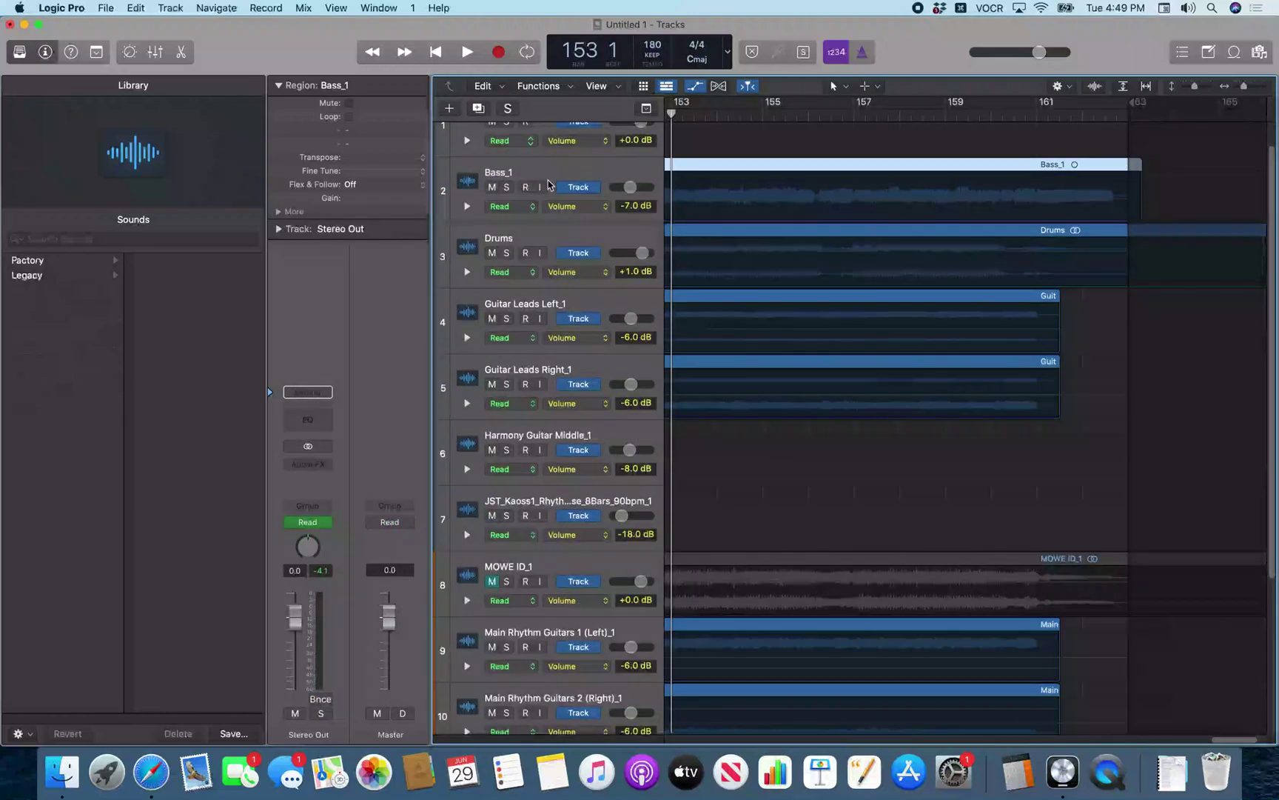
pyautogui.scroll(-5, 549, 184)
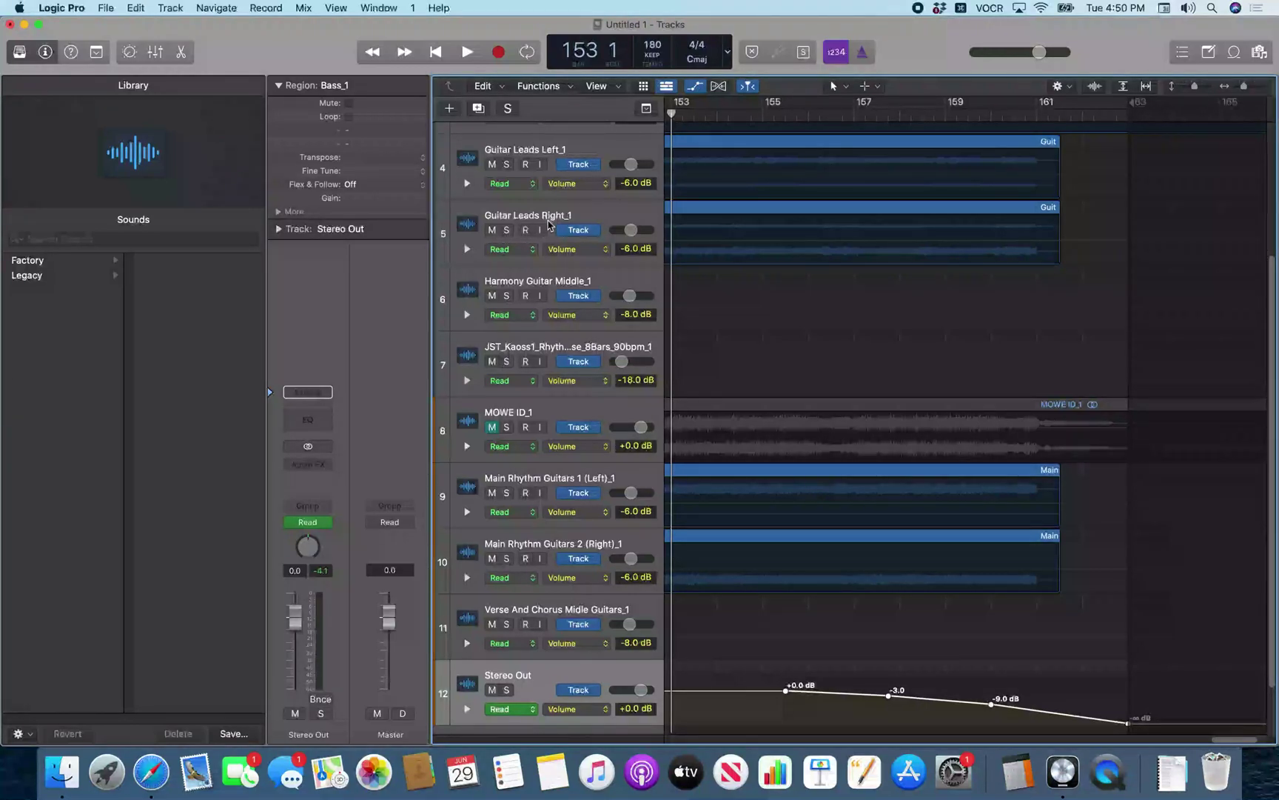
pyautogui.press('space')
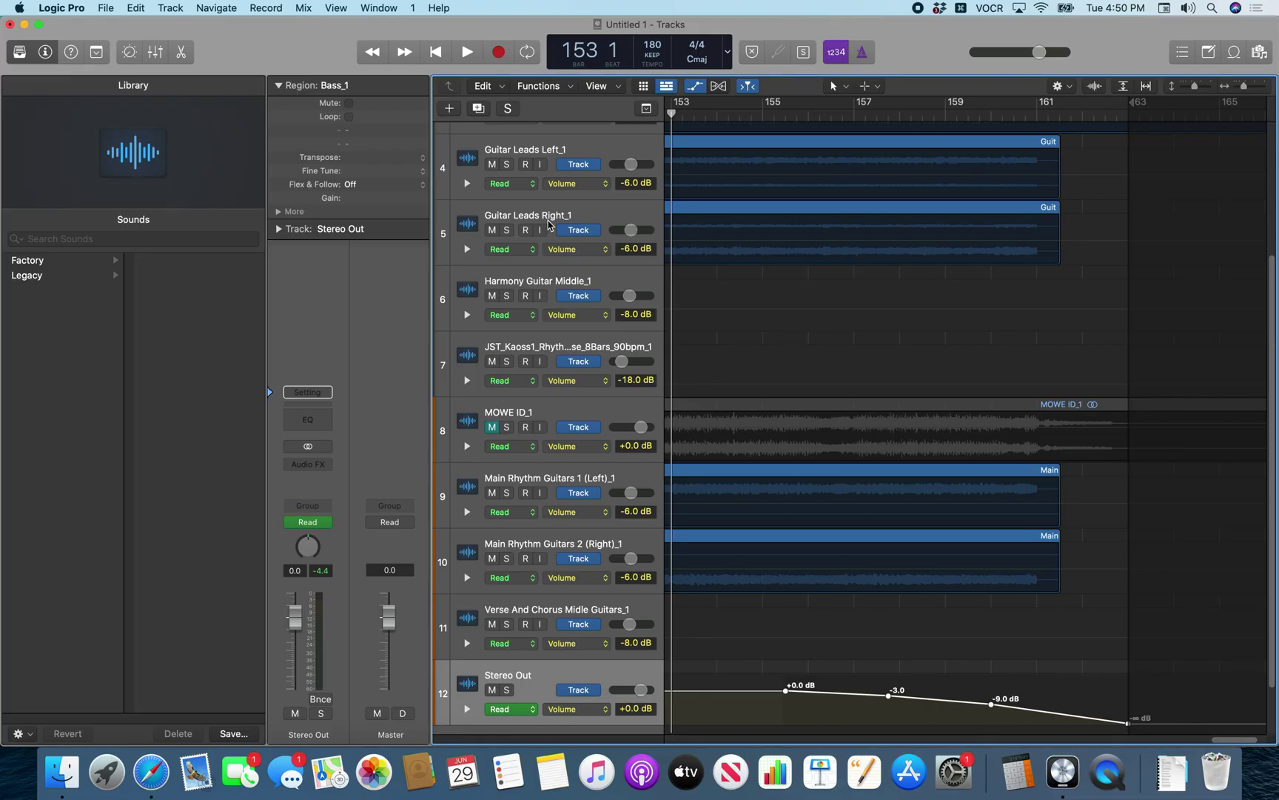
# Select Stereo Out, delete its fade-out automation, and play back to confirm it's gone.
pyautogui.scroll(5, 549, 224)
pyautogui.click(509, 126)
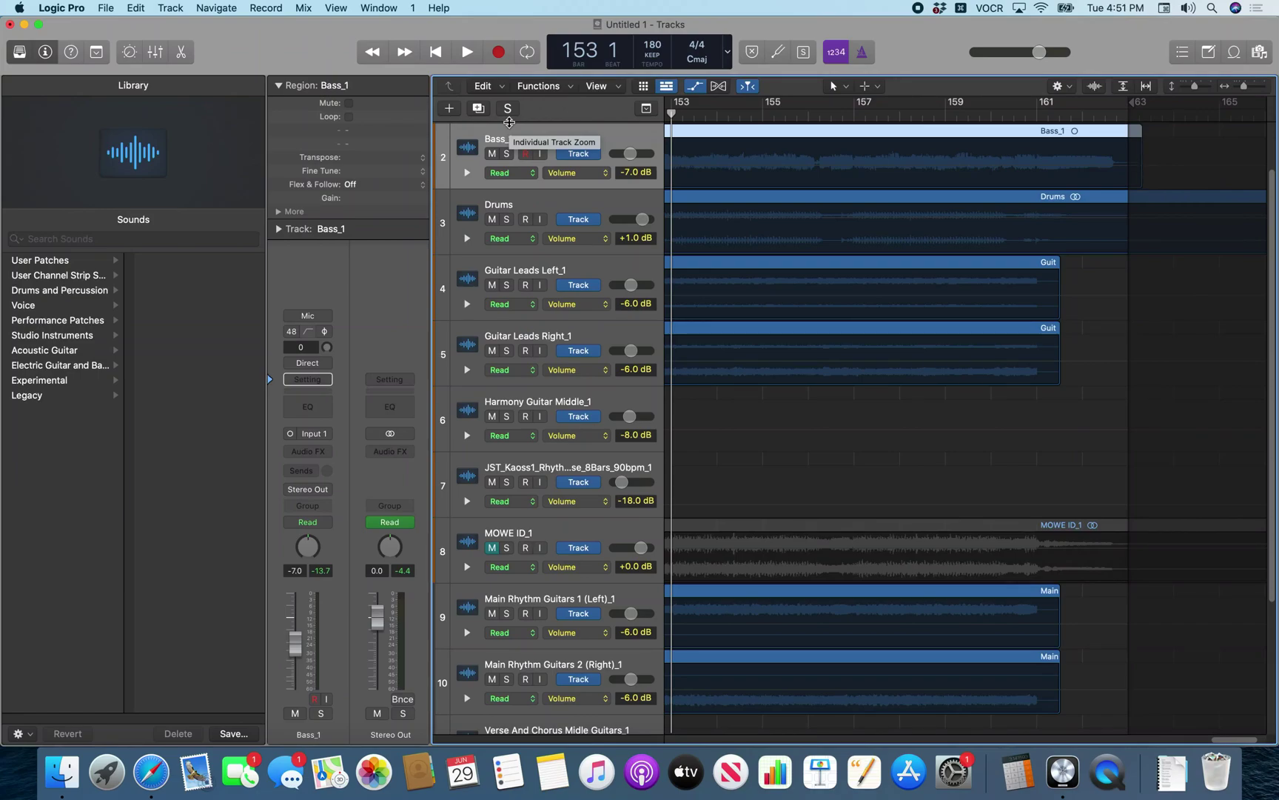
pyautogui.scroll(-5, 509, 370)
pyautogui.click(518, 692)
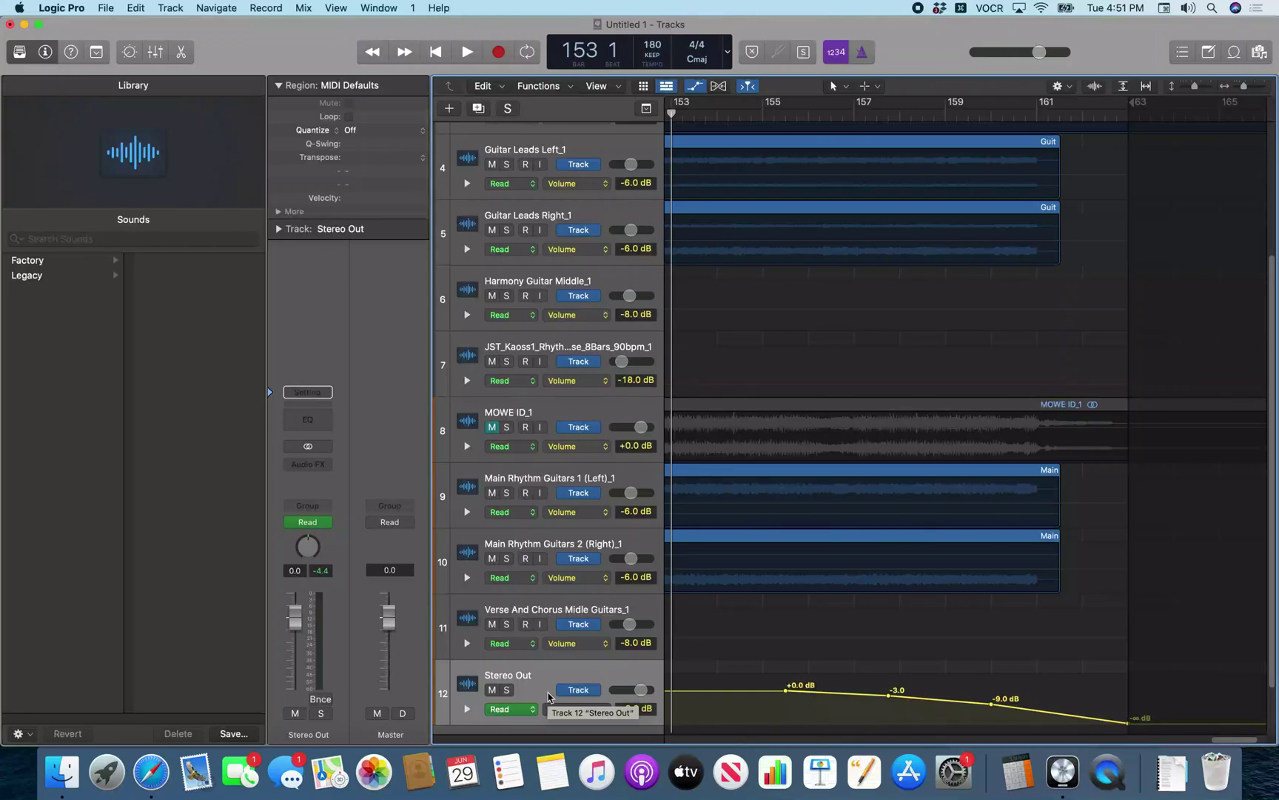
pyautogui.press('super+z')
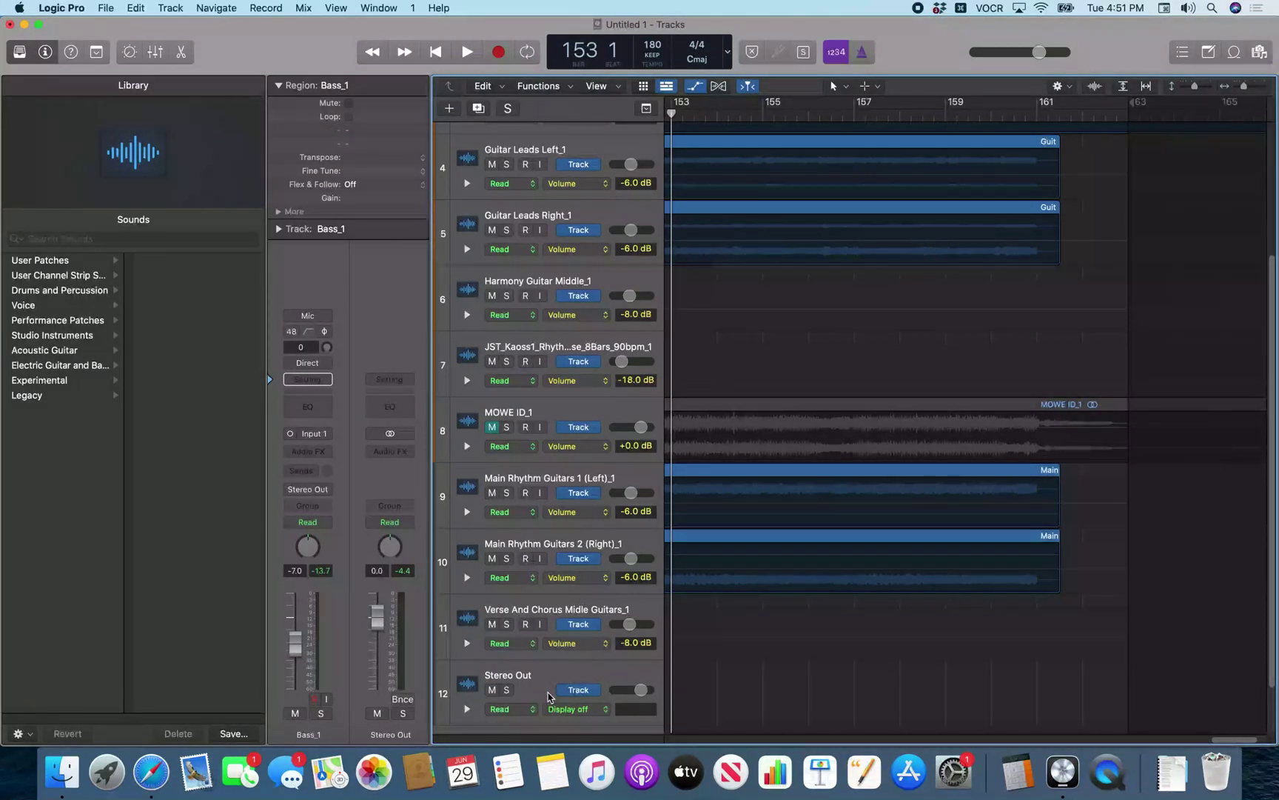
pyautogui.press('space')
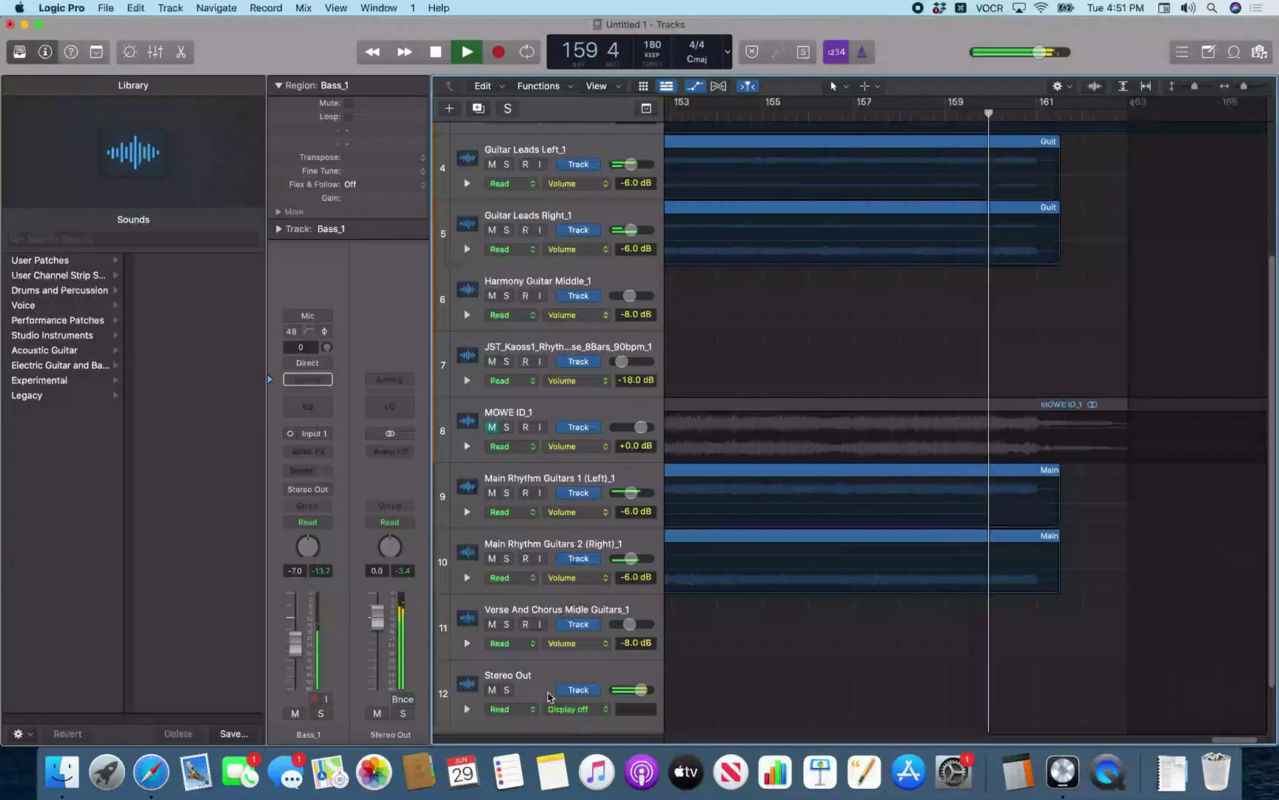
# Stop playback so the playhead returns to bar 153.
pyautogui.press('space')
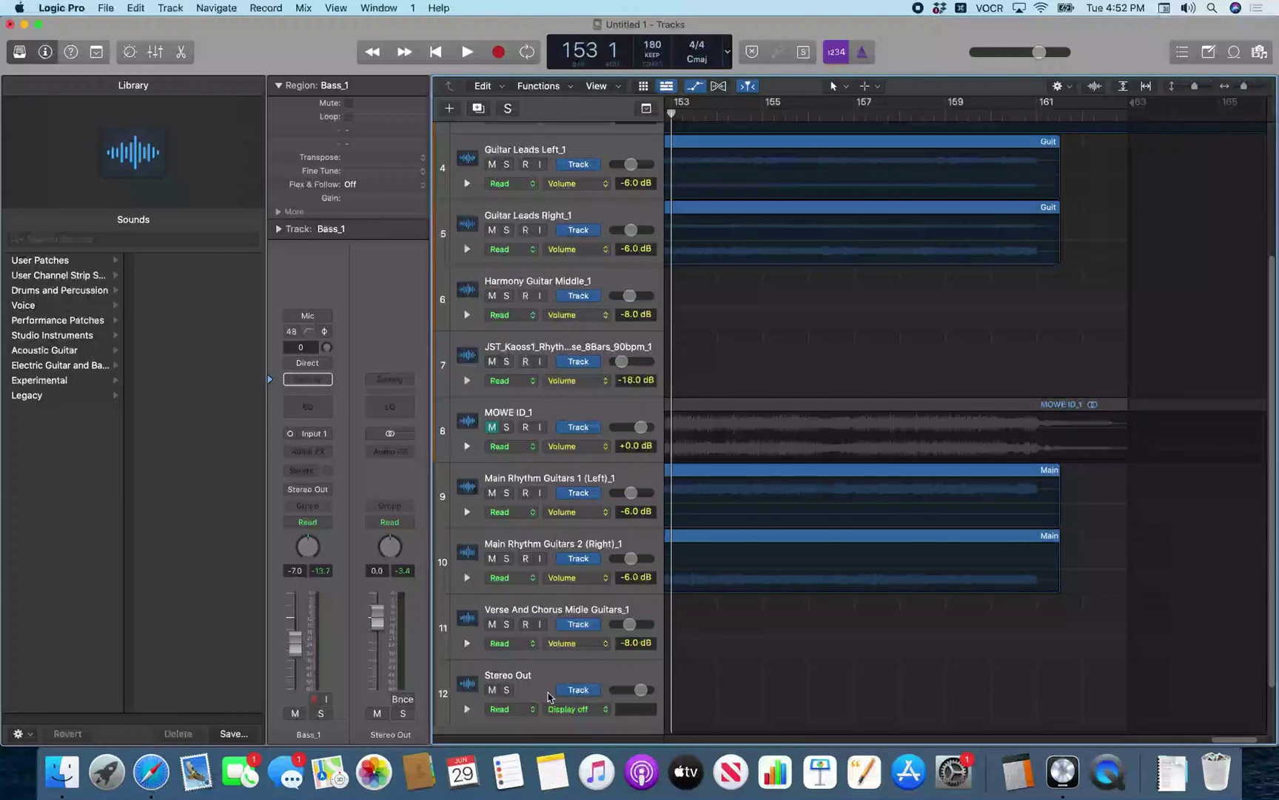
pyautogui.click(549, 696)
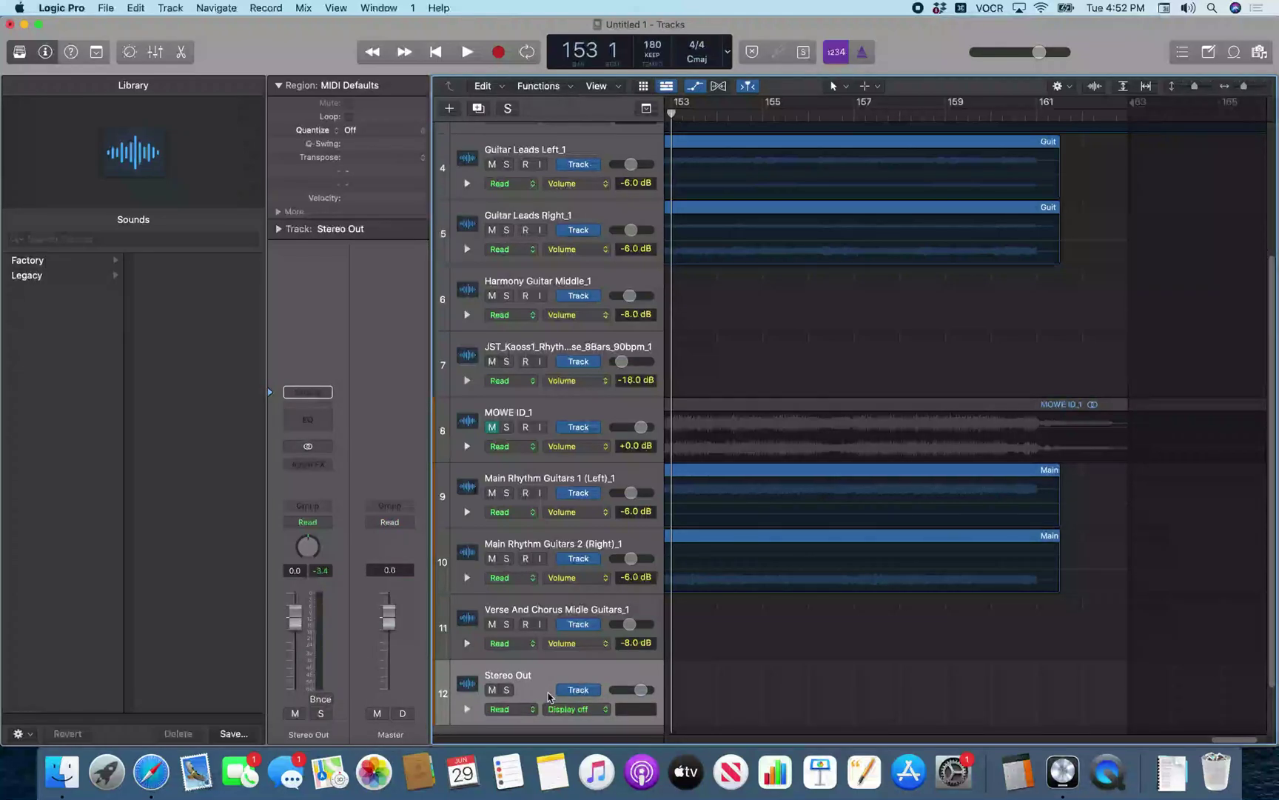
pyautogui.press('super+Up')
pyautogui.press('super+Up')
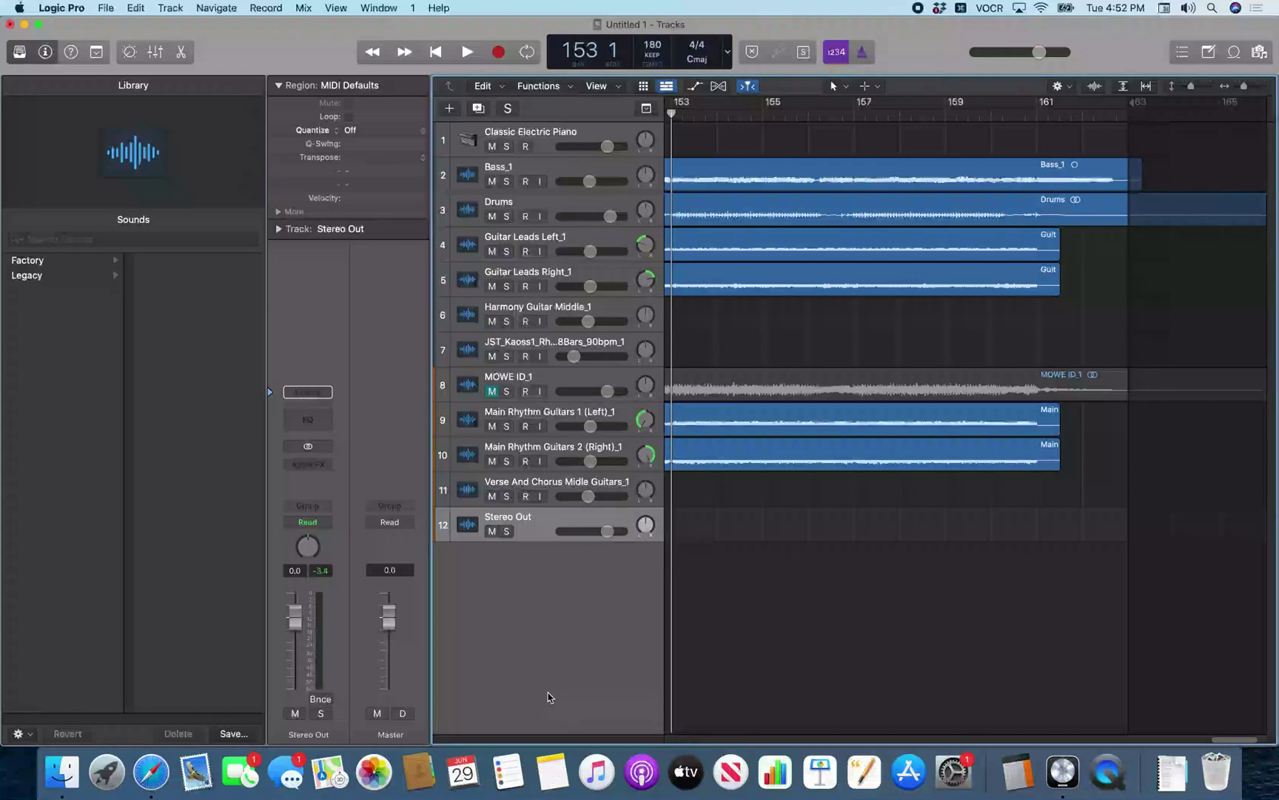
pyautogui.press('a')
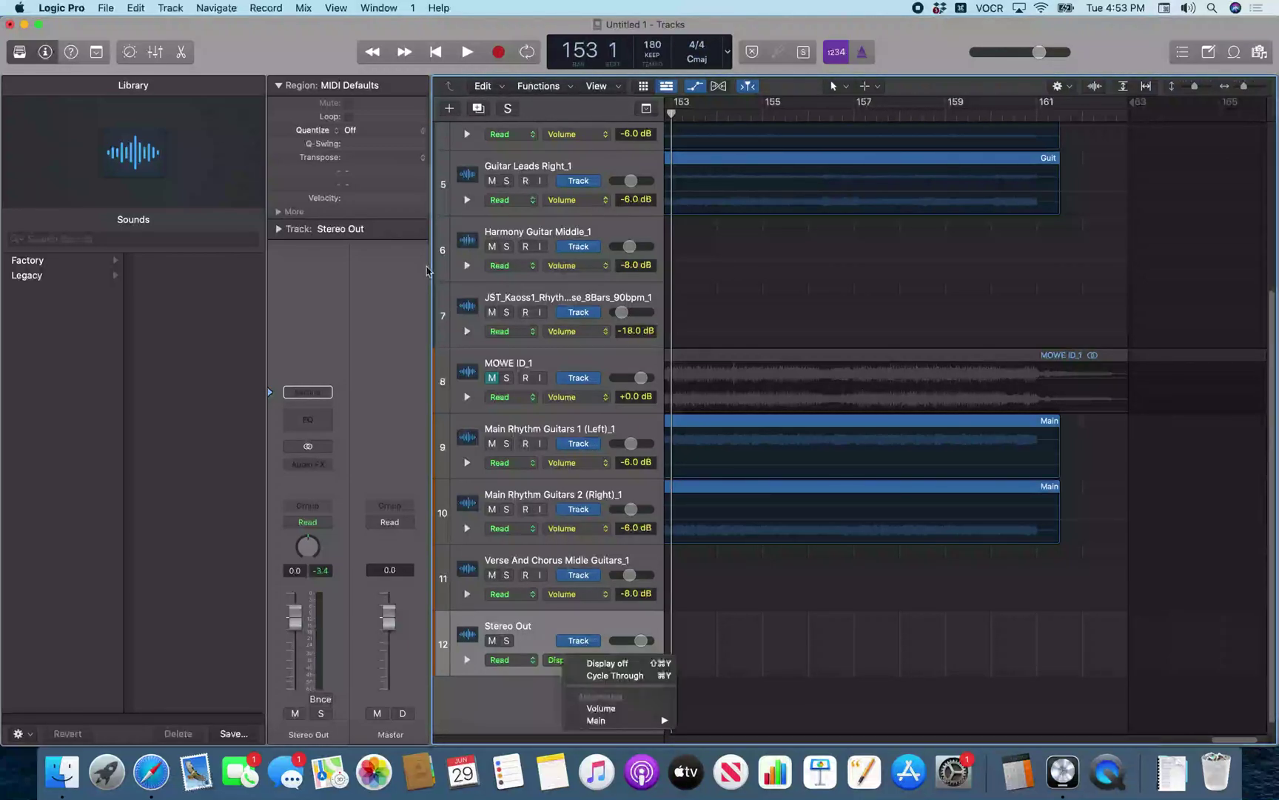
# Switch Stereo Out's automation parameter from Display off to Volume, then briefly play and stop.
pyautogui.click(601, 708)
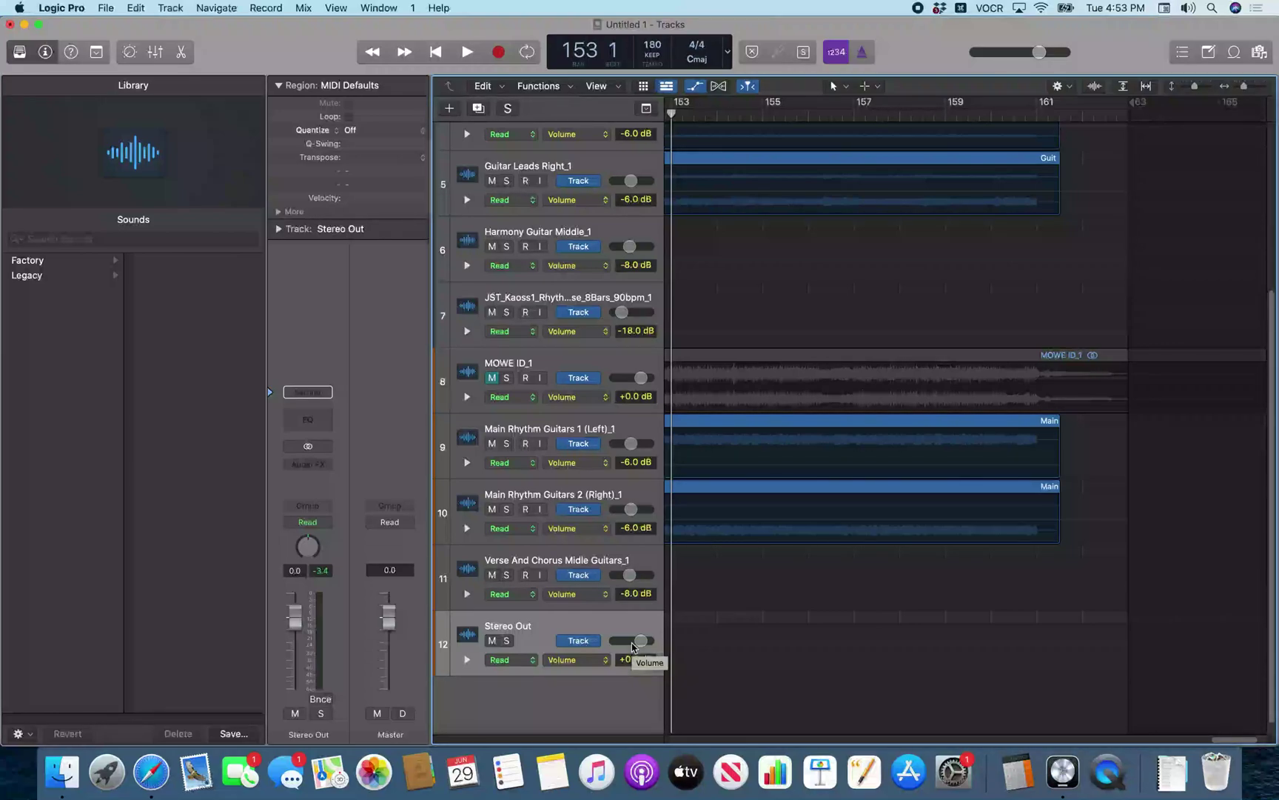
pyautogui.press('space')
pyautogui.press('space')
# Create a flat +0.0 dB Stereo Out volume line, then step the playhead forward to bar 163.
pyautogui.click(633, 647)
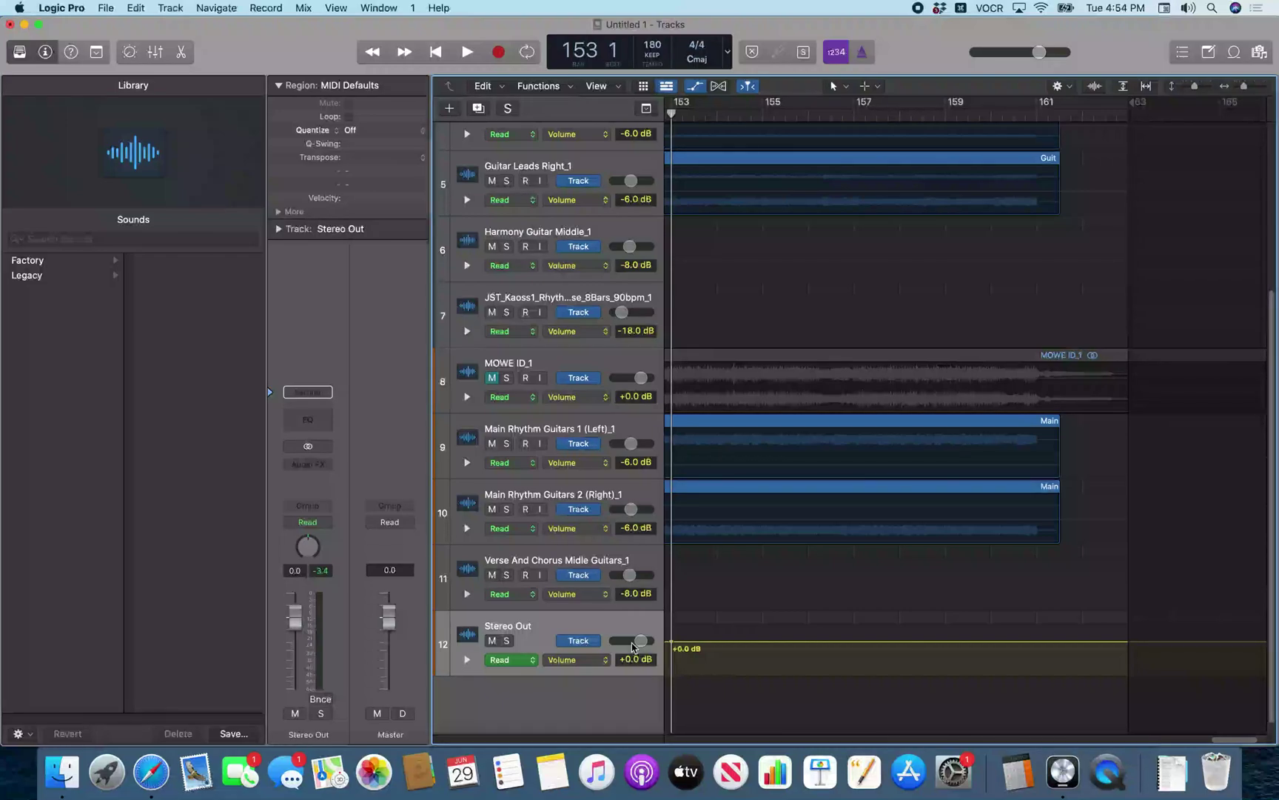
pyautogui.press('.')
pyautogui.press('.')
pyautogui.press('.')
pyautogui.press('.')
pyautogui.press('.')
pyautogui.press('.')
pyautogui.press('.')
pyautogui.press('.')
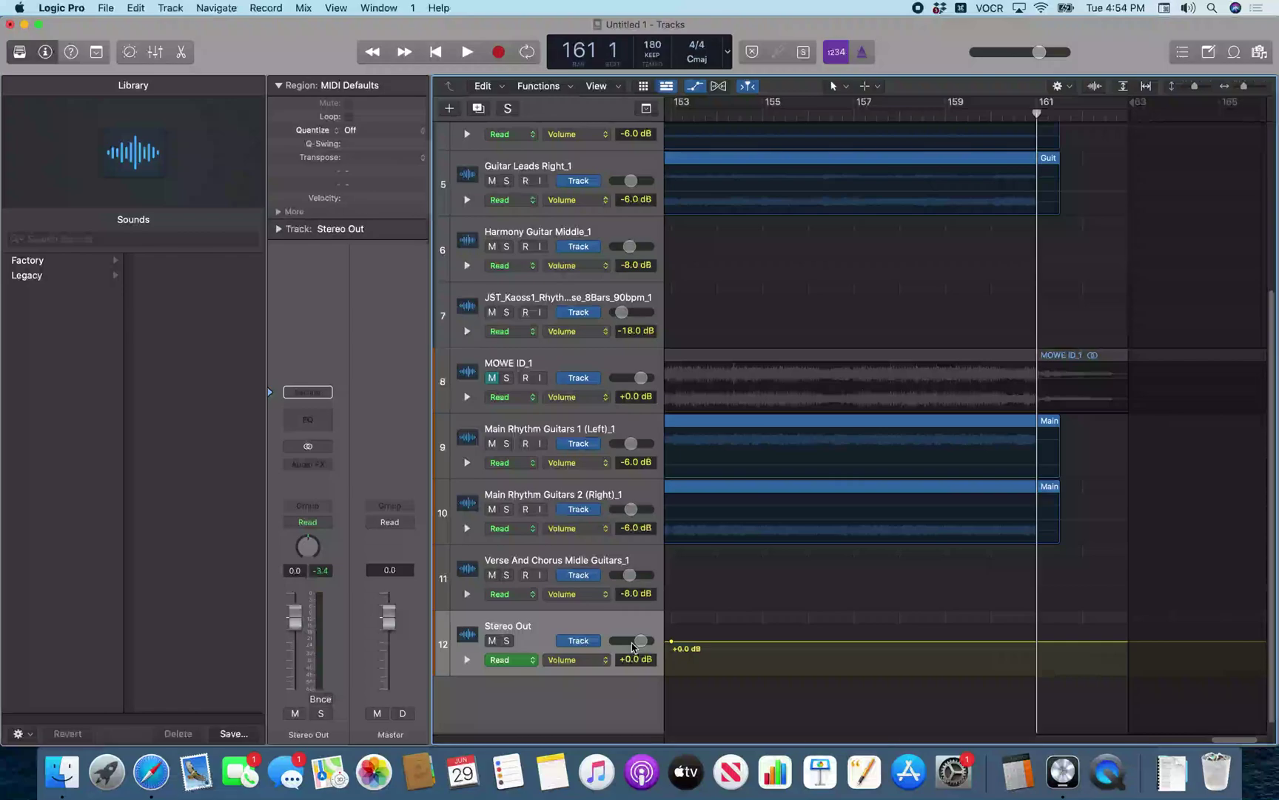
pyautogui.press('.')
pyautogui.press('.')
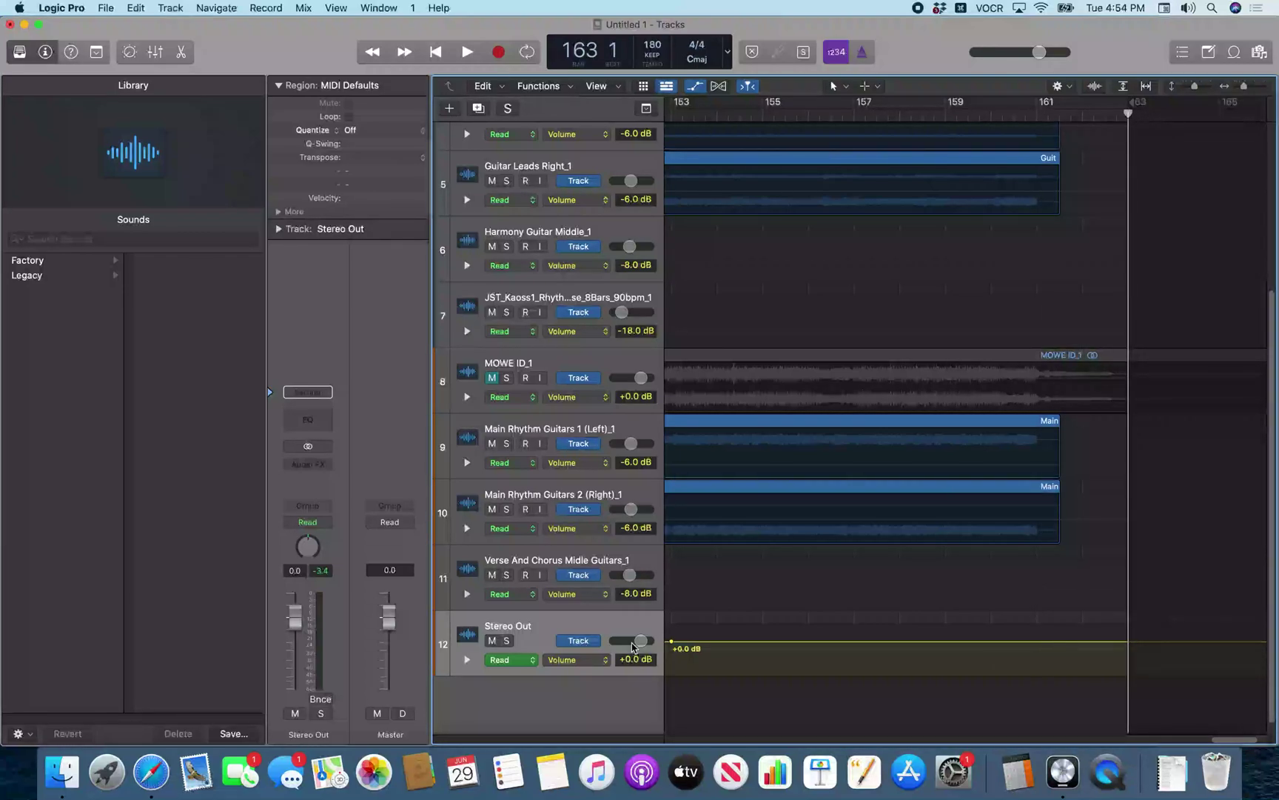
# Drag Stereo Out volume down to -∞ dB at bar 163 to end the fade.
pyautogui.moveTo(641, 646); pyautogui.dragTo(612, 645)
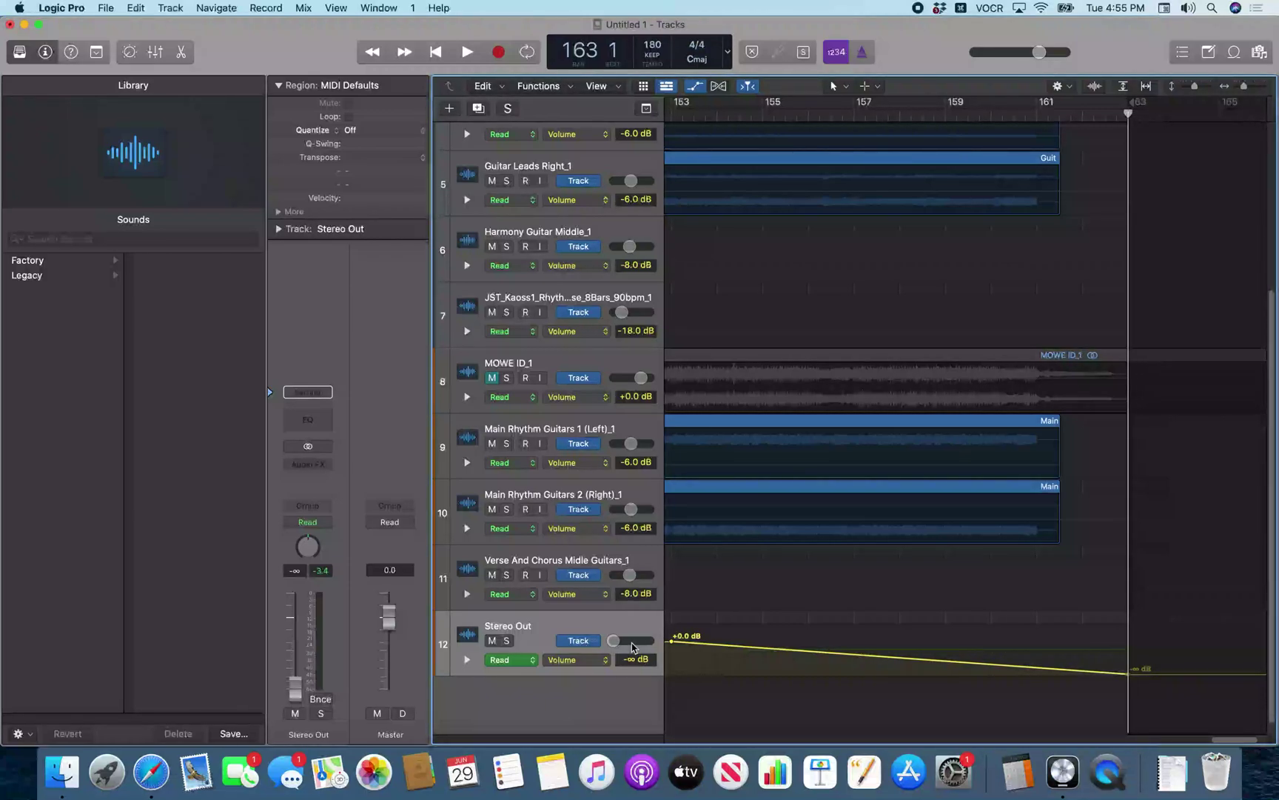
# Step back through bars 158, 157 and 155 to 153, watching Stereo Out volume reach +0.0 dB.
pyautogui.press(',')
pyautogui.press(',')
pyautogui.press(',')
pyautogui.press(',')
pyautogui.press(',')
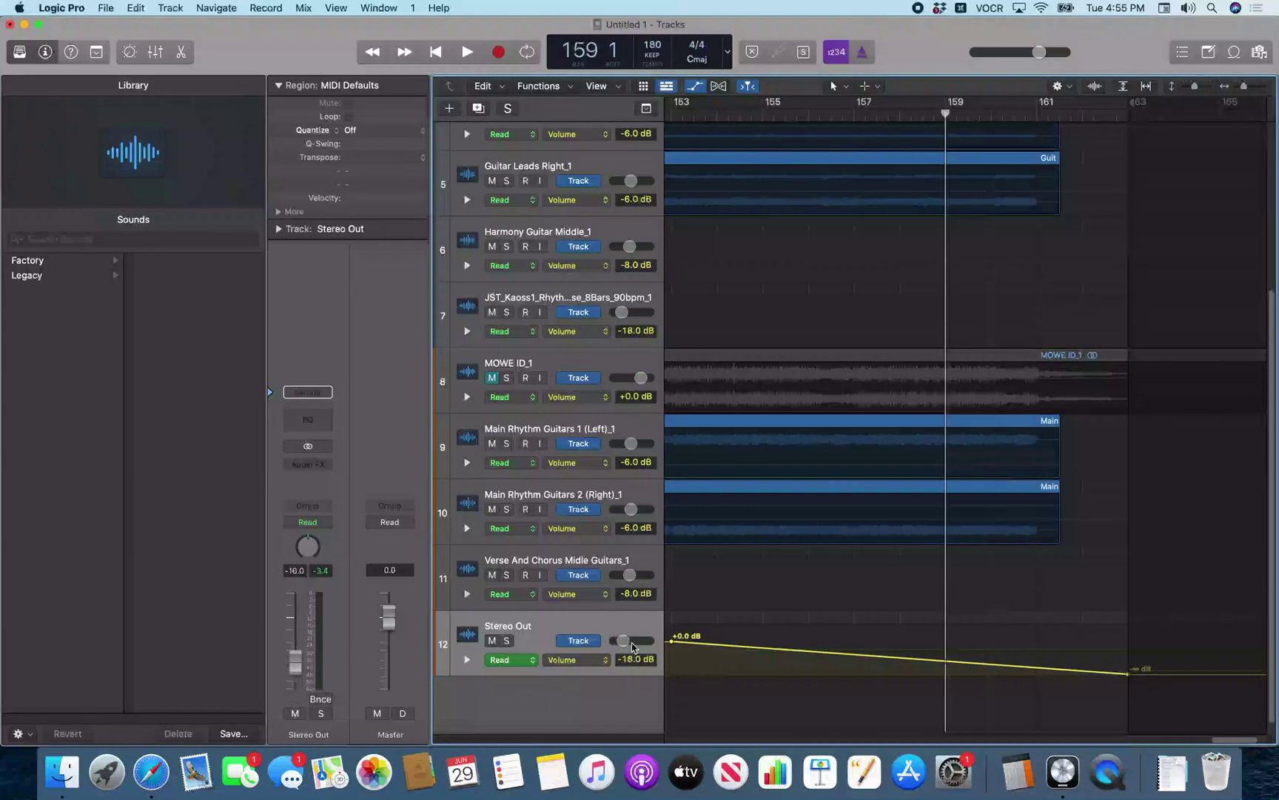
pyautogui.press(',')
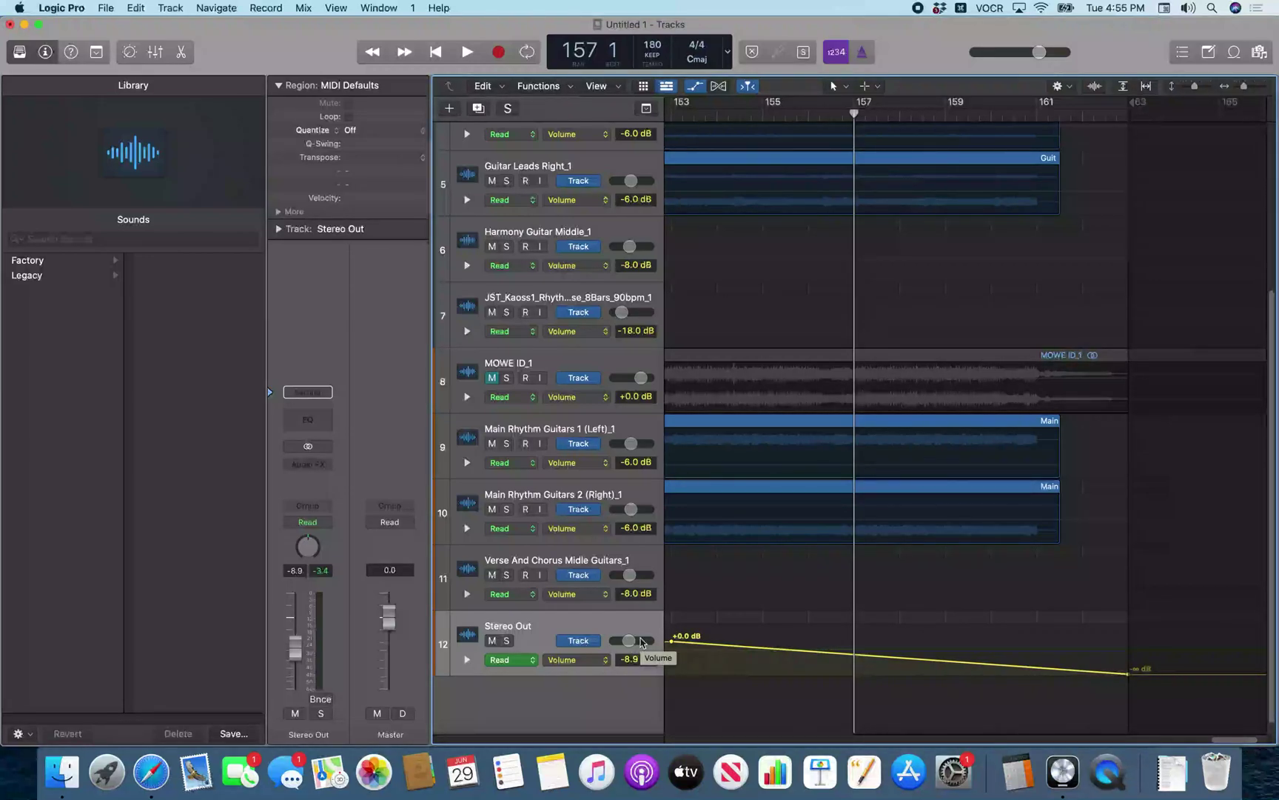
pyautogui.press(',')
pyautogui.press(',')
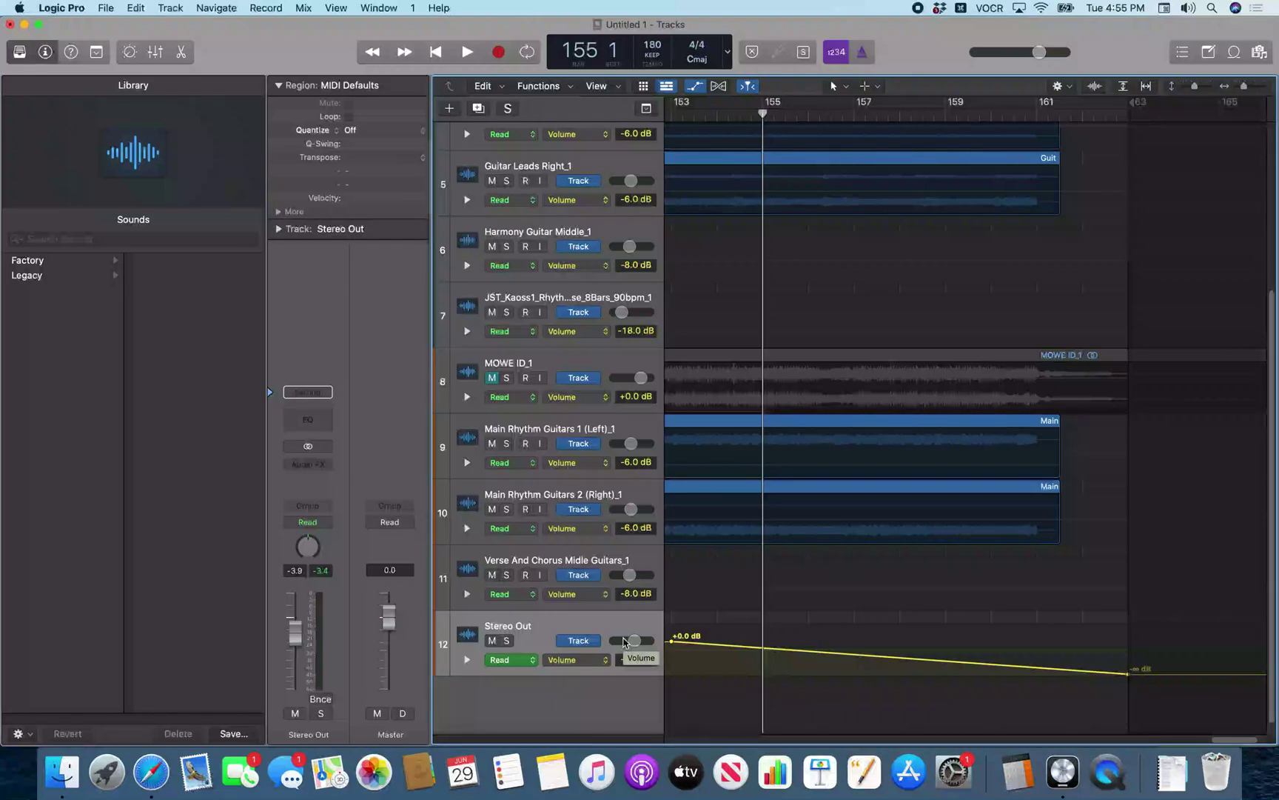
pyautogui.press(',')
pyautogui.press(',')
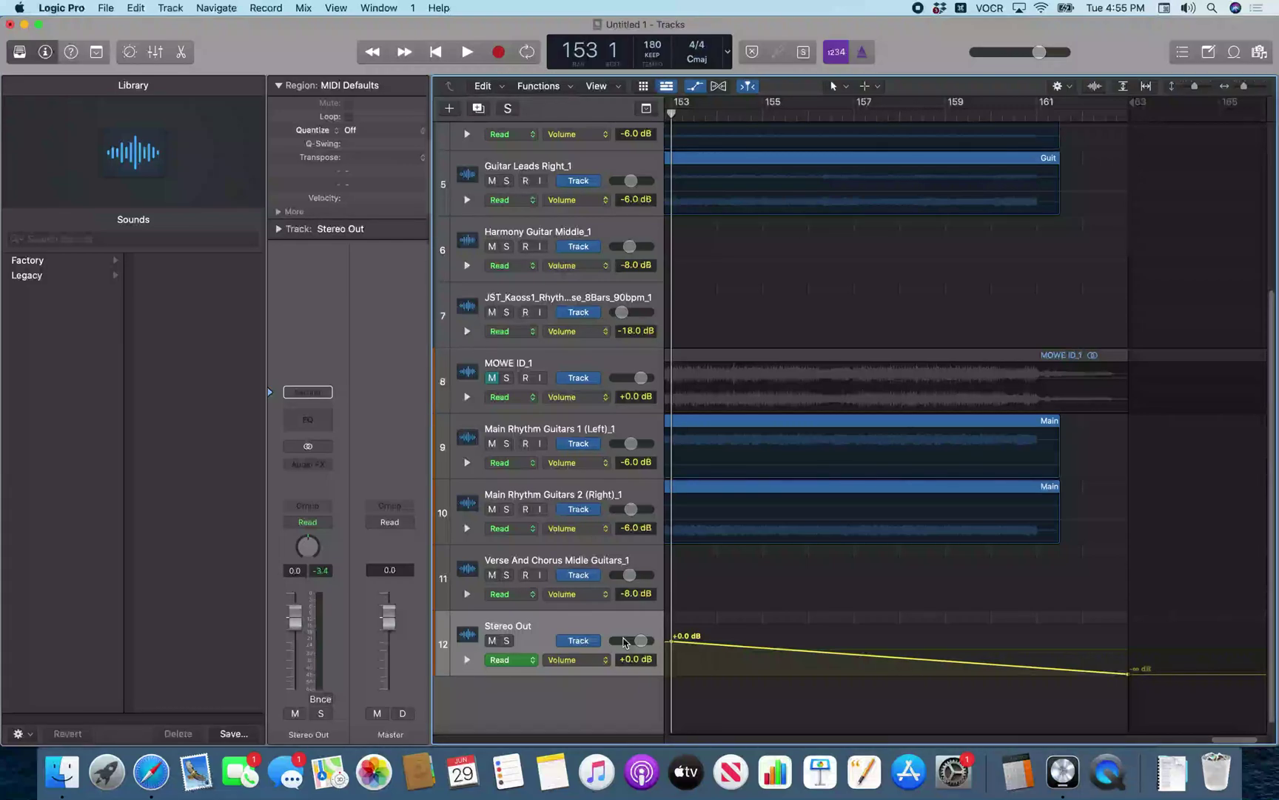
pyautogui.press('space')
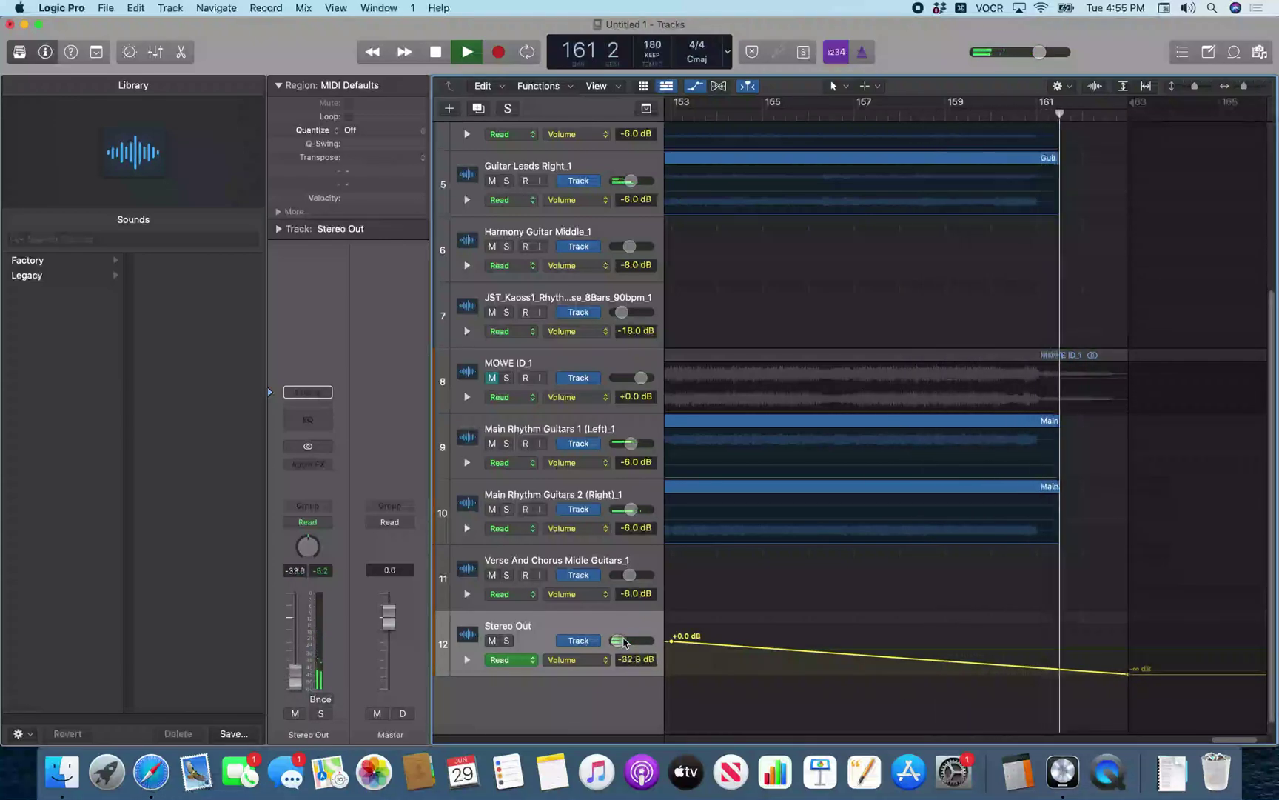
pyautogui.press('space')
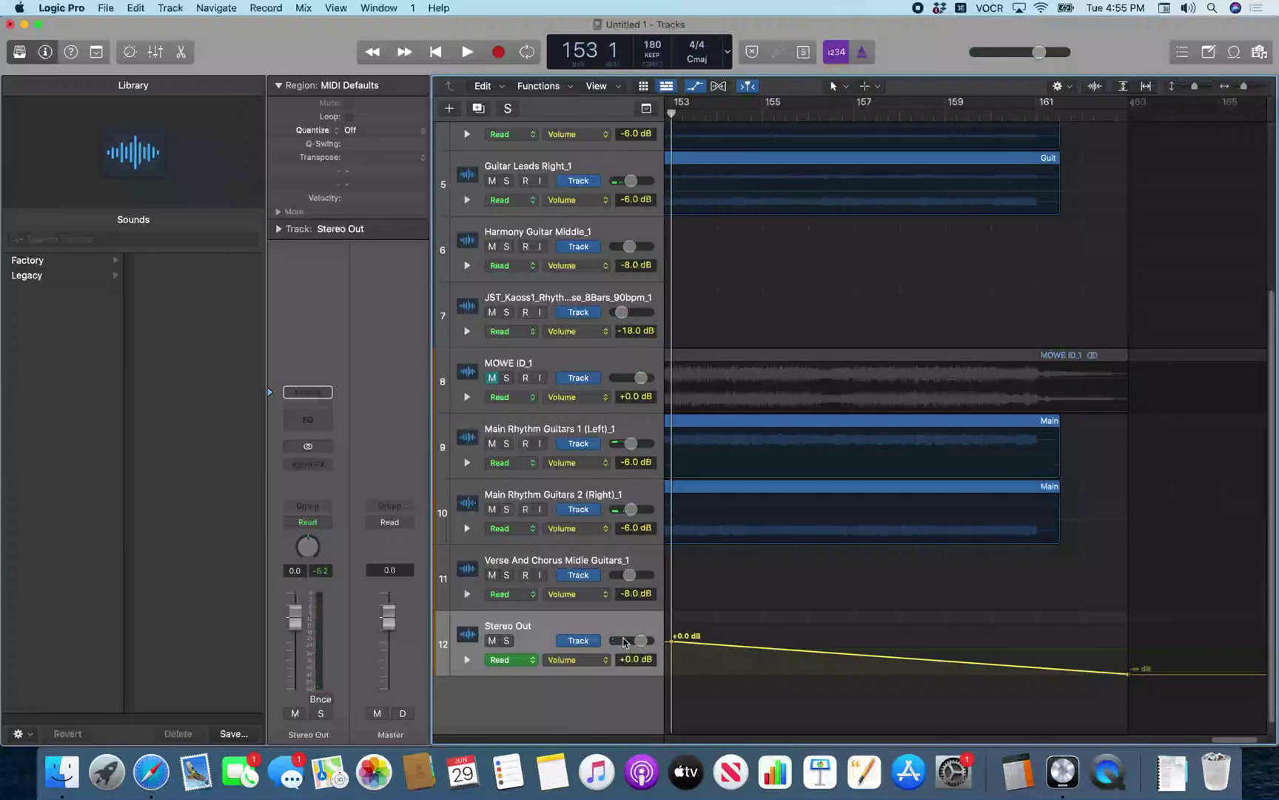